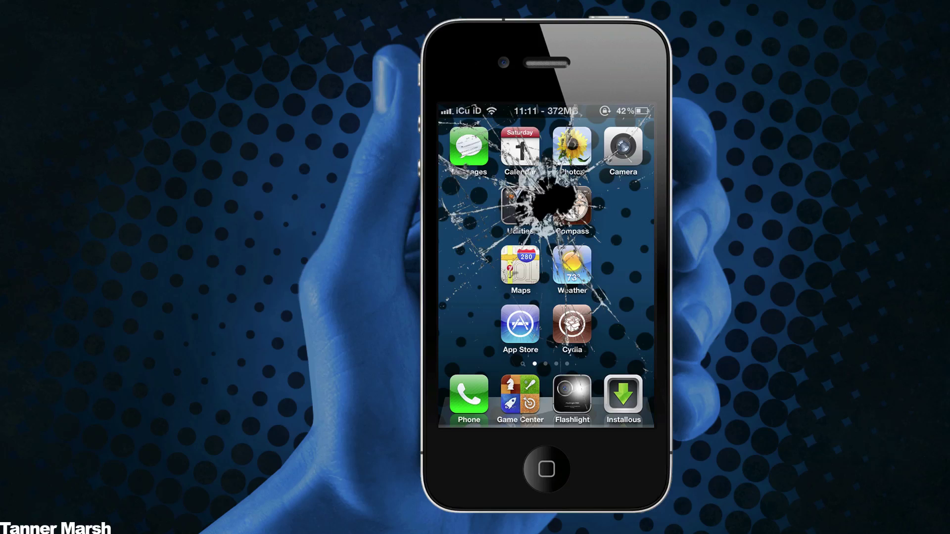
Launch PwnageTool from the desktop and dismiss its copyright warning
left_click_drag(949, 159, 932, 26)
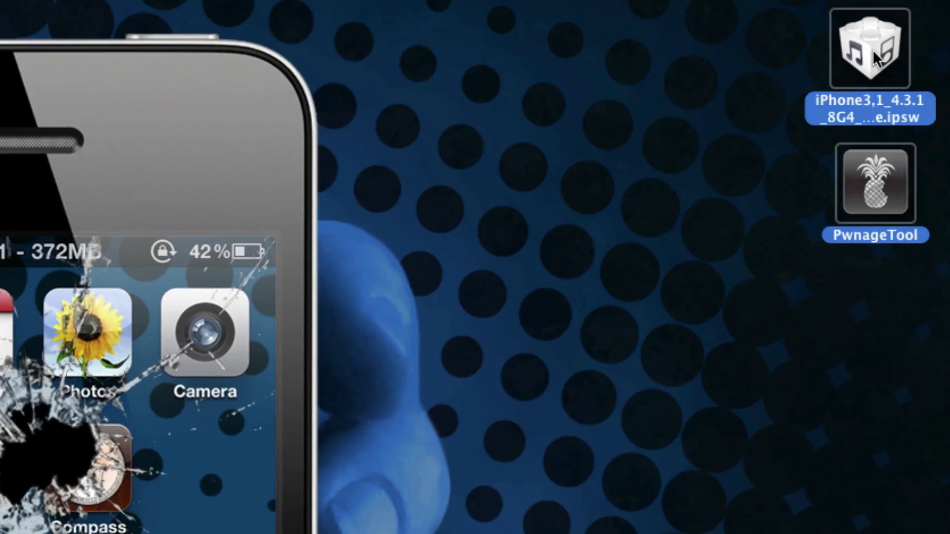
left_click(852, 110)
double_click(880, 198)
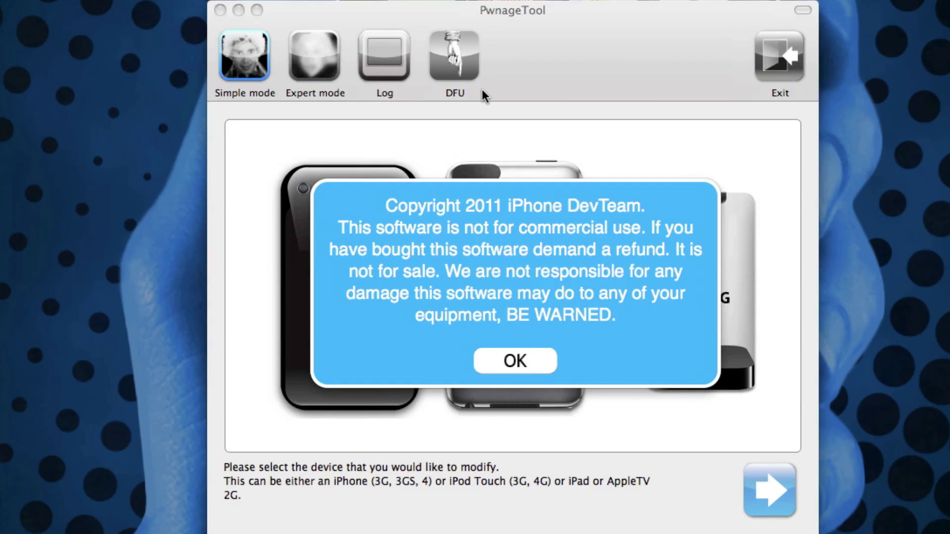
left_click(515, 362)
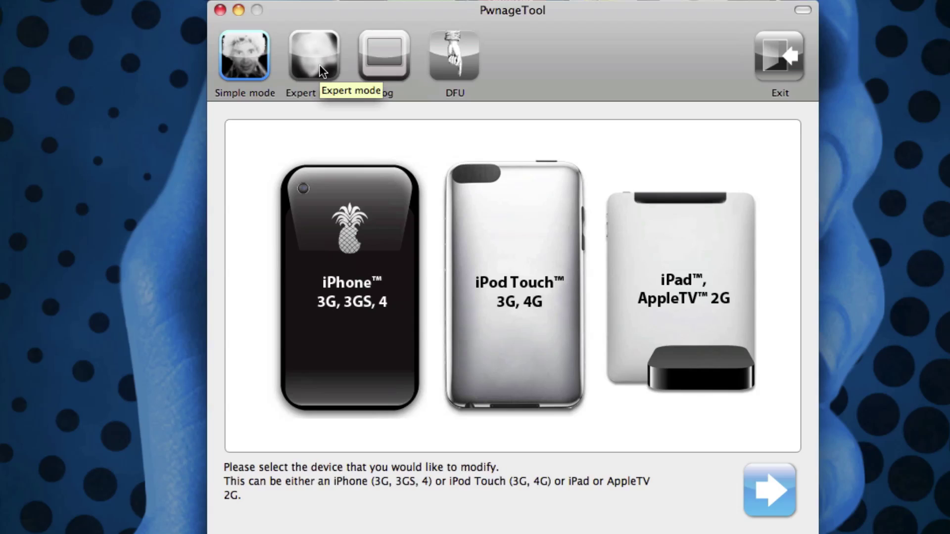
Enable expert mode and pick iPhone 3G, 3GS, 4 as the target device
left_click(321, 71)
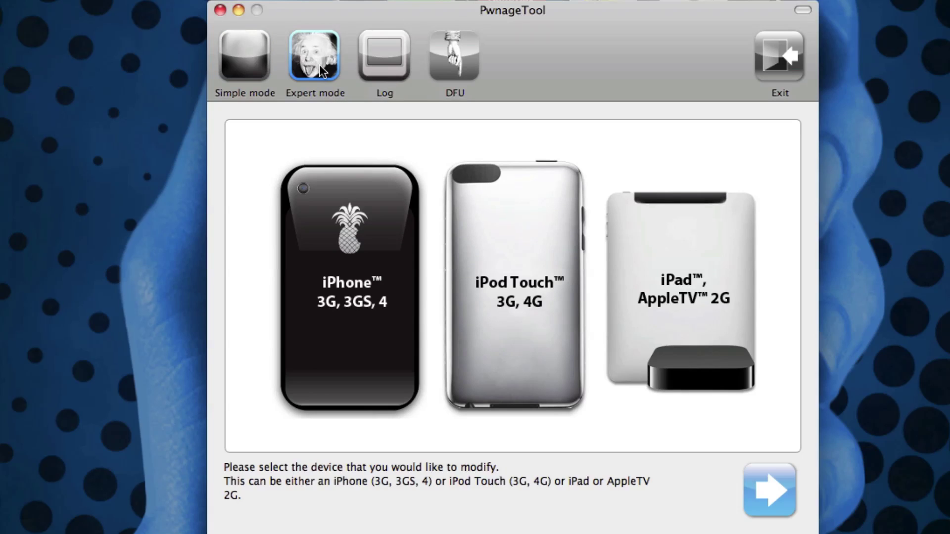
left_click(361, 263)
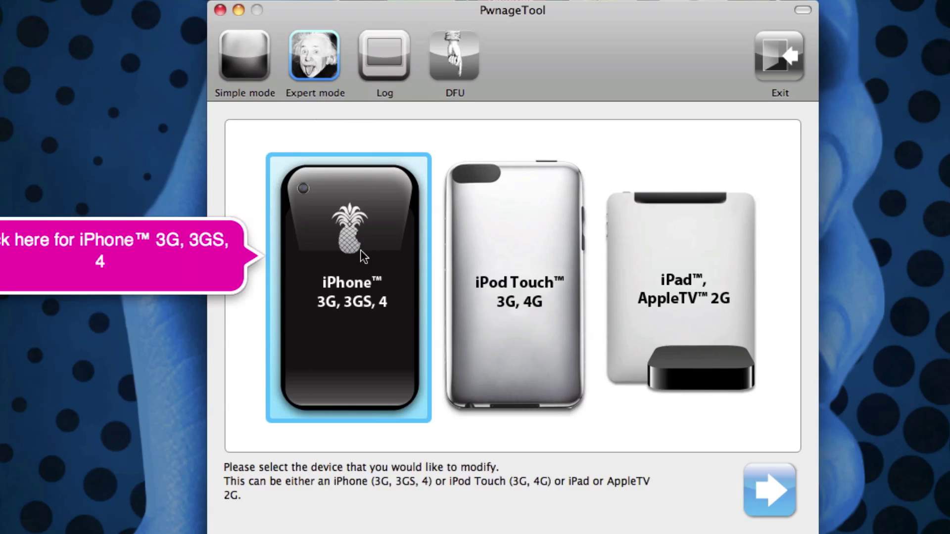
left_click(516, 226)
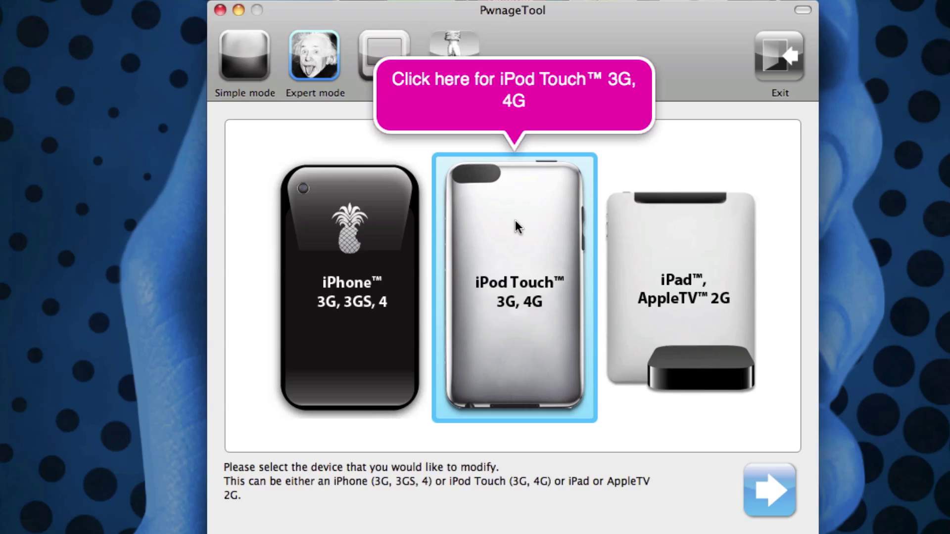
left_click(723, 239)
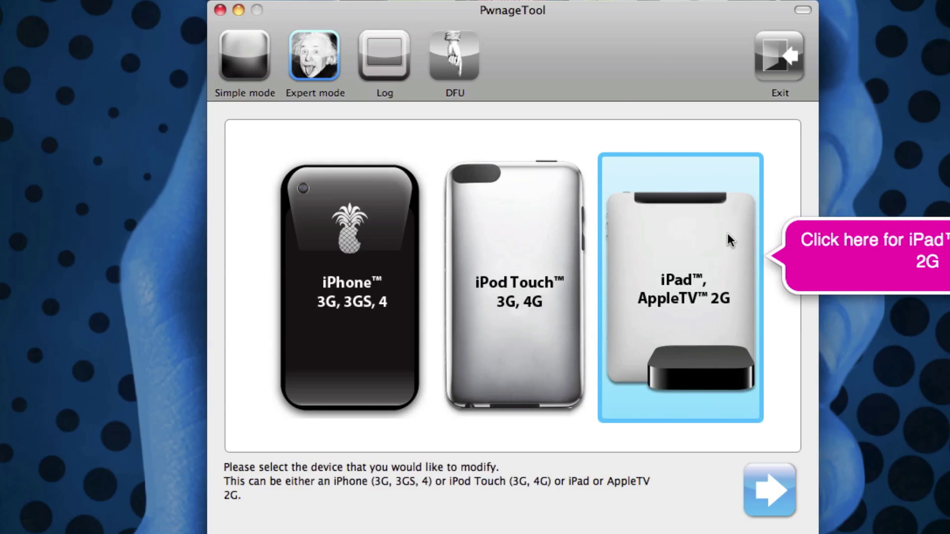
left_click(589, 310)
left_click(382, 335)
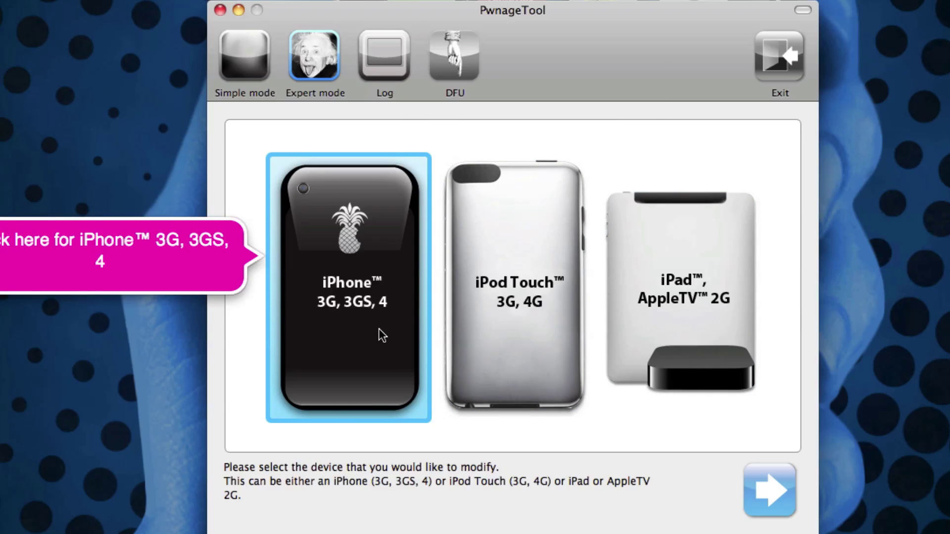
left_click(377, 338)
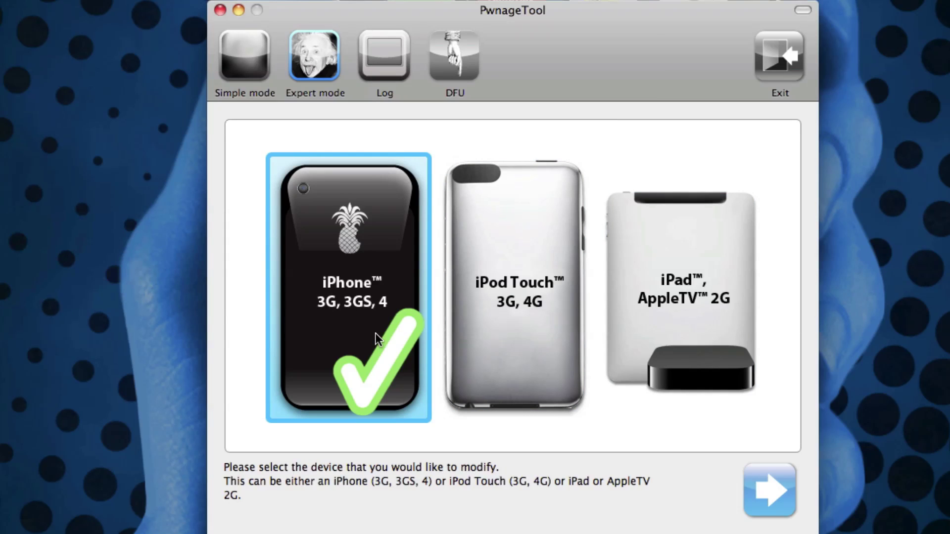
Browse for and load iPhone3,1_4.3.1_8G4_Restore.ipsw as the source firmware
left_click(771, 494)
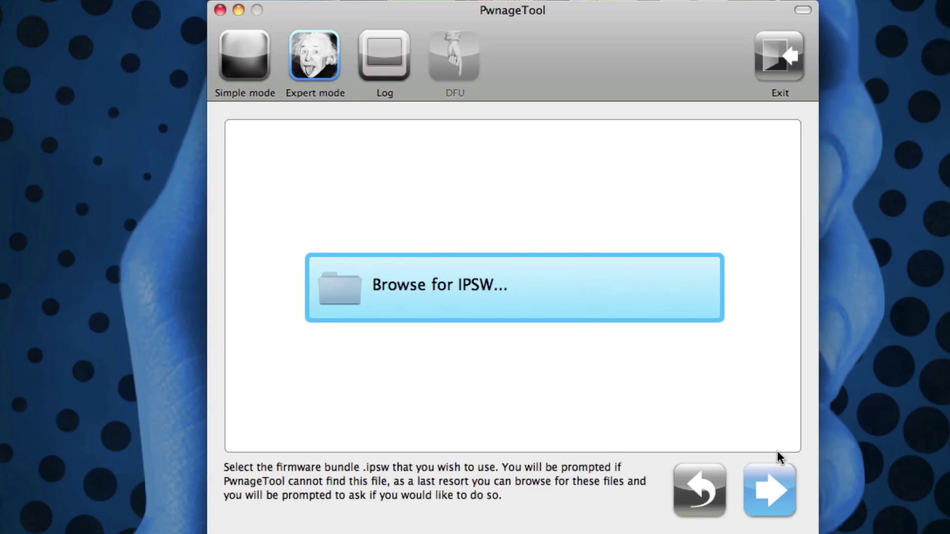
left_click(768, 487)
scroll(553, 99, "down", 2)
scroll(553, 99, "down", 3)
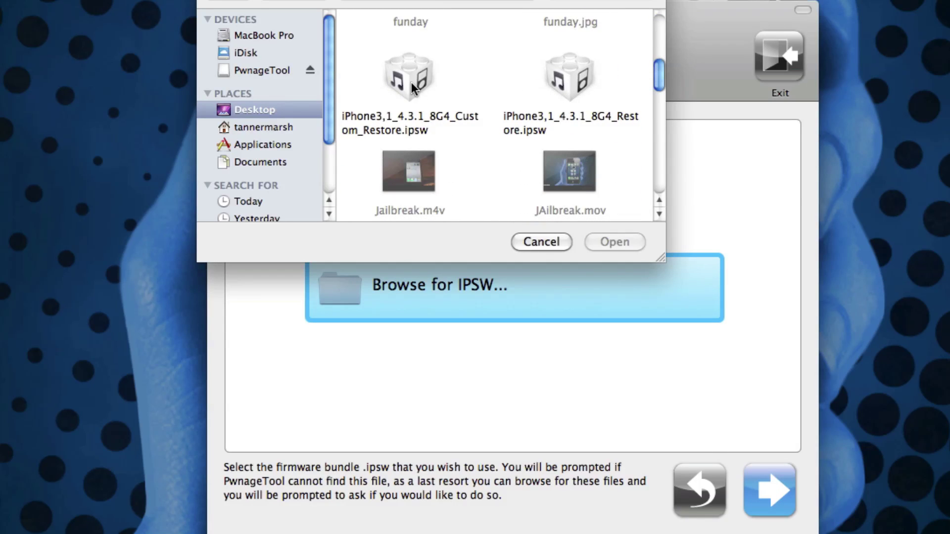
left_click(583, 62)
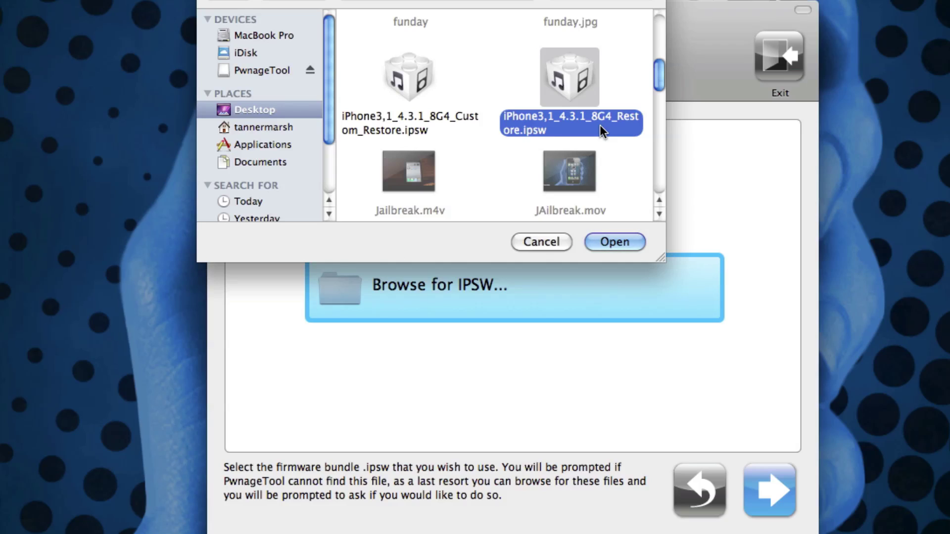
left_click(616, 244)
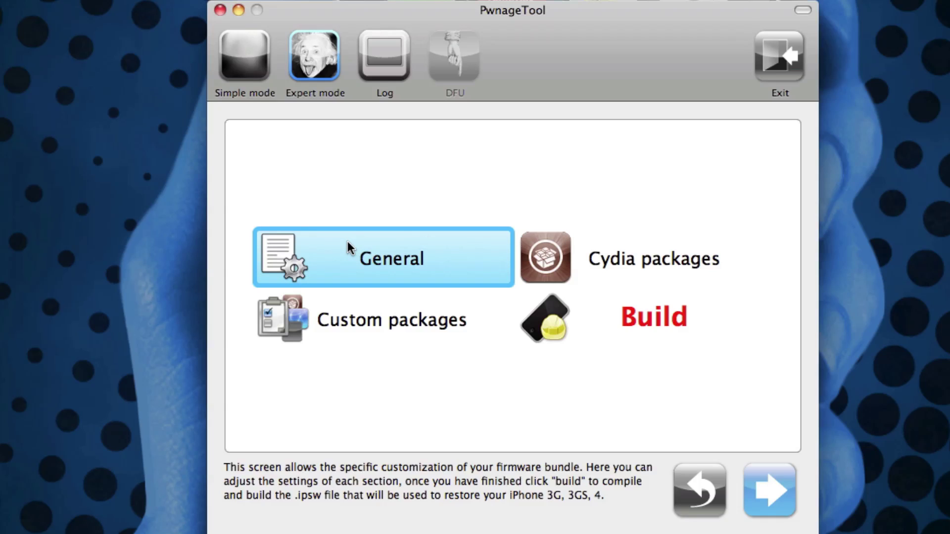
In General settings, untick 'Activate the phone' and leave the root partition at 924 MB
left_click(770, 489)
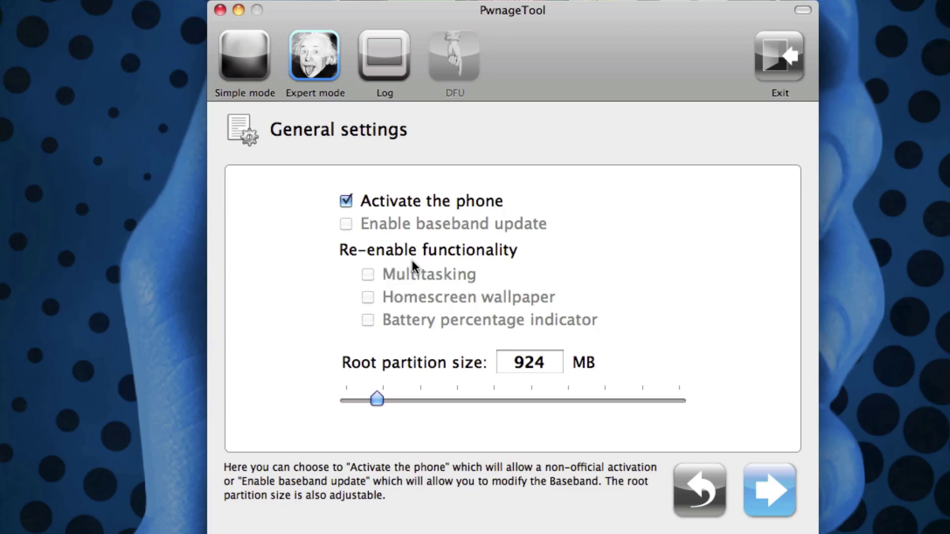
left_click(347, 204)
left_click(347, 203)
Review the Cydia packages and sources, then advance with Cydia Installer still included
left_click(768, 486)
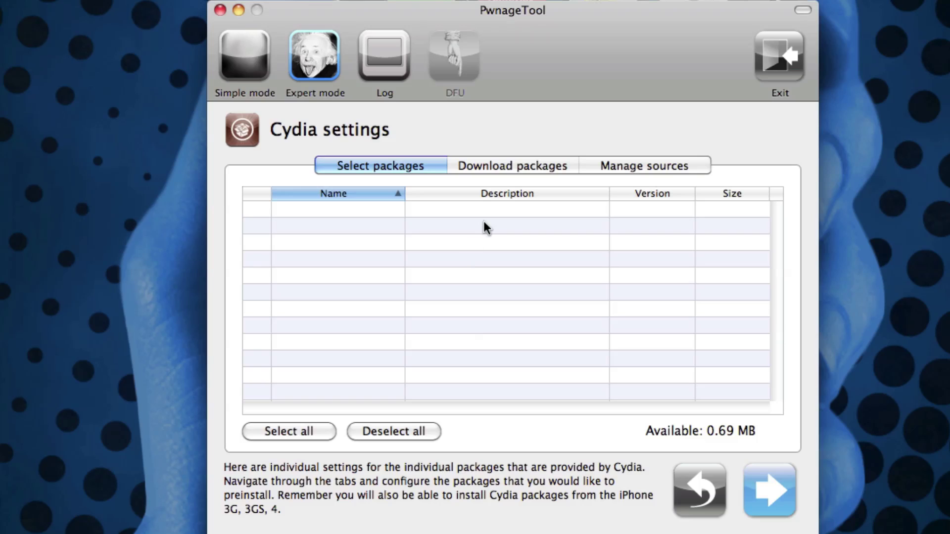
left_click(509, 168)
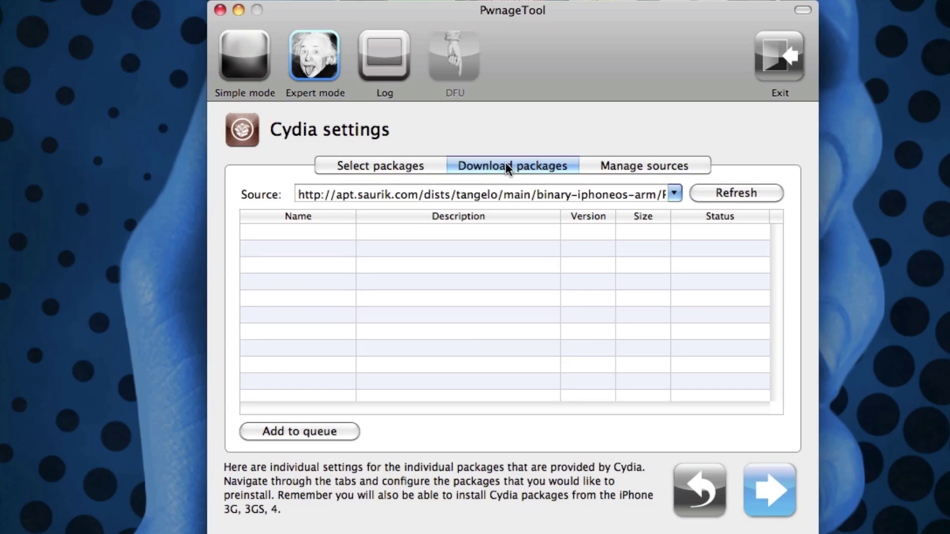
left_click(673, 193)
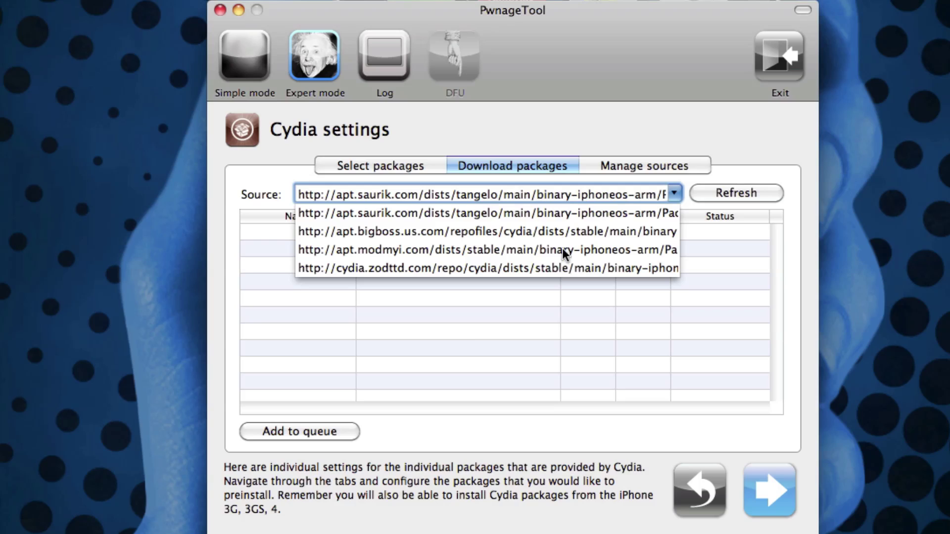
left_click(631, 168)
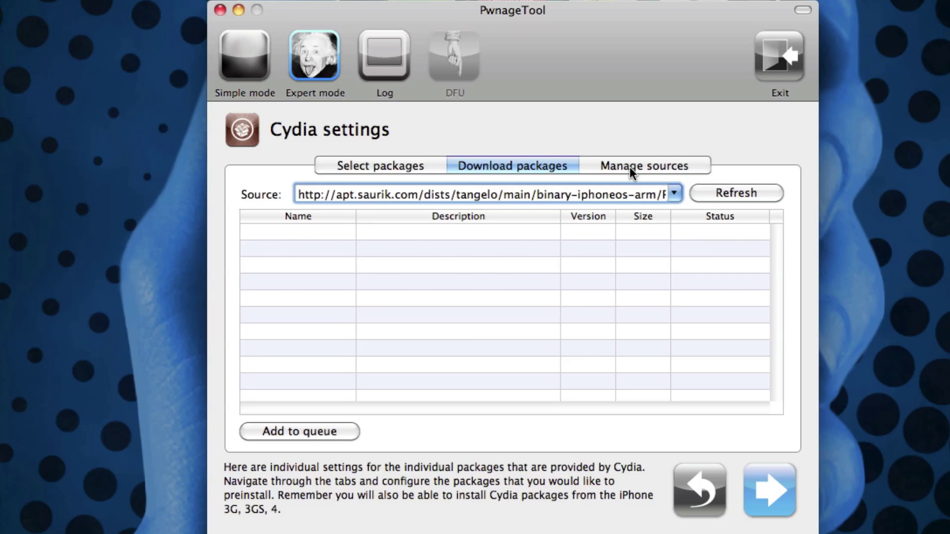
left_click(631, 169)
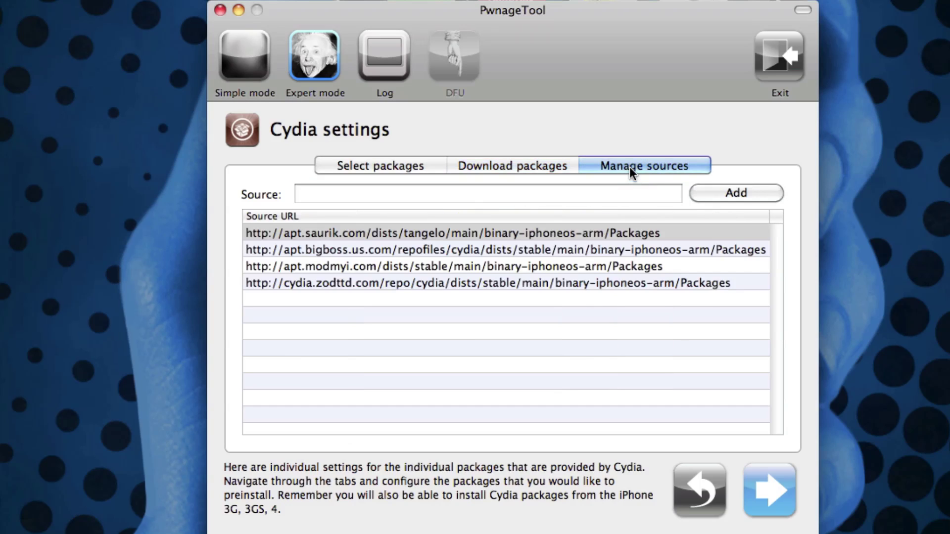
left_click(505, 167)
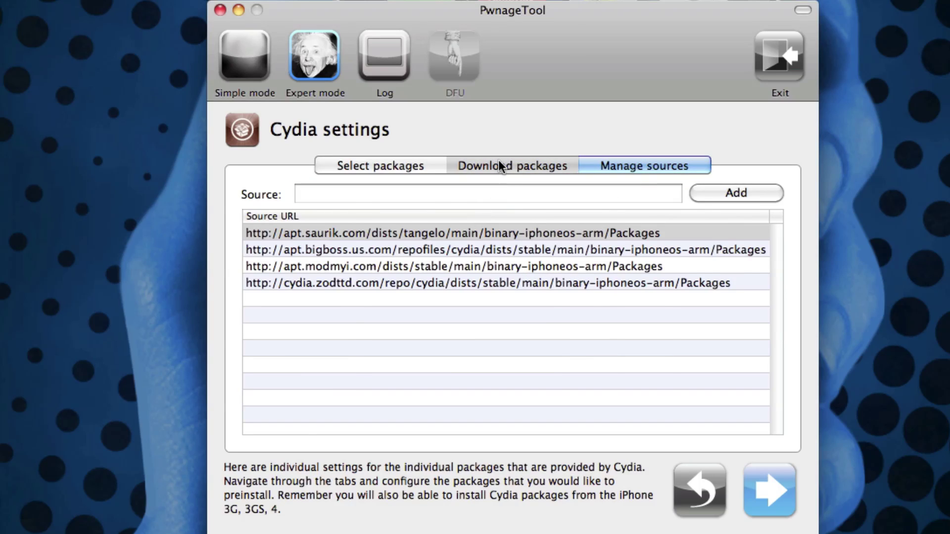
left_click(419, 170)
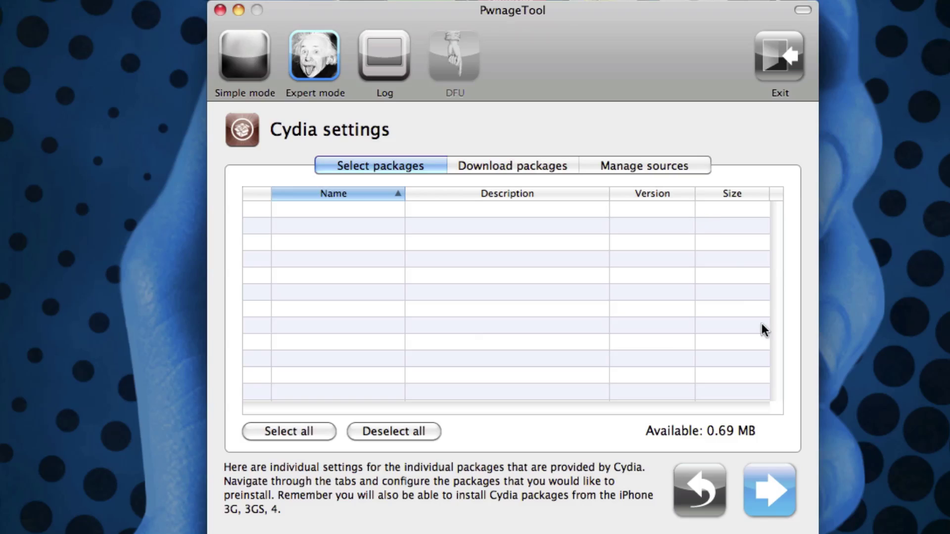
left_click(782, 485)
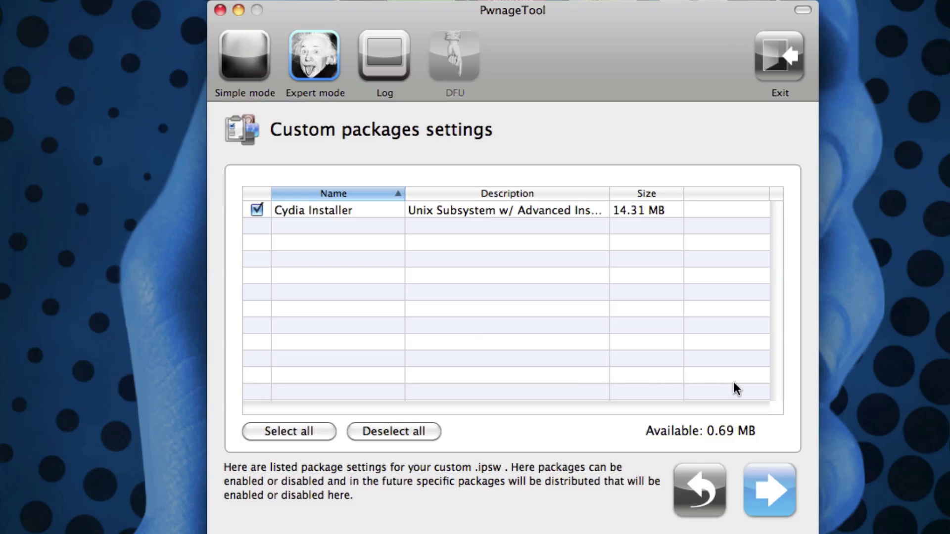
Choose Build and save iPhone3,1_4.3.1_8G4_Custom_Restore.ipsw to the Desktop
left_click(781, 490)
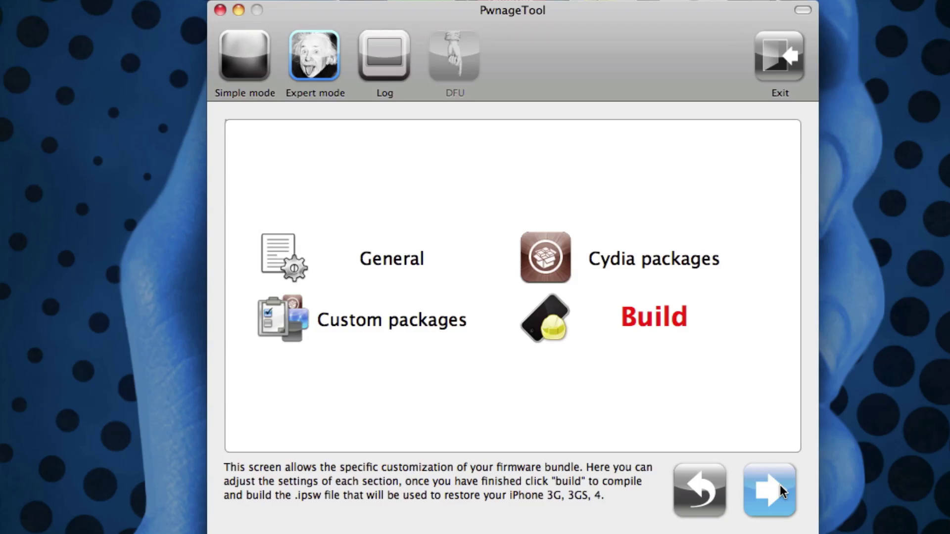
left_click(634, 347)
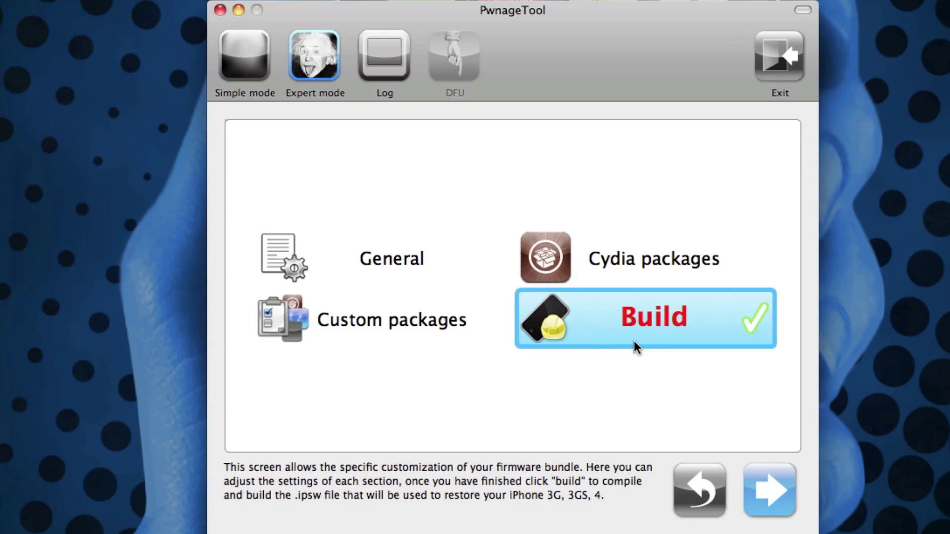
left_click(780, 500)
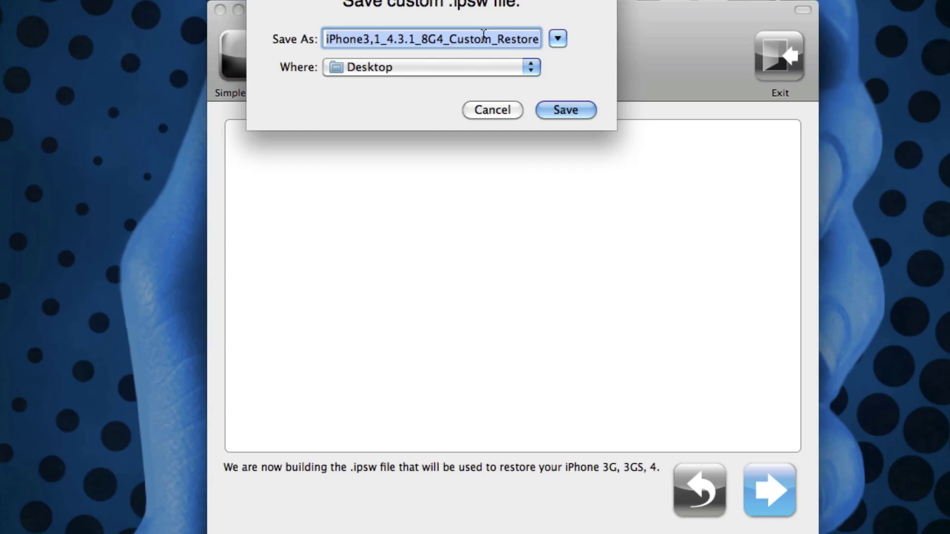
key("BackSpace")
type("tes")
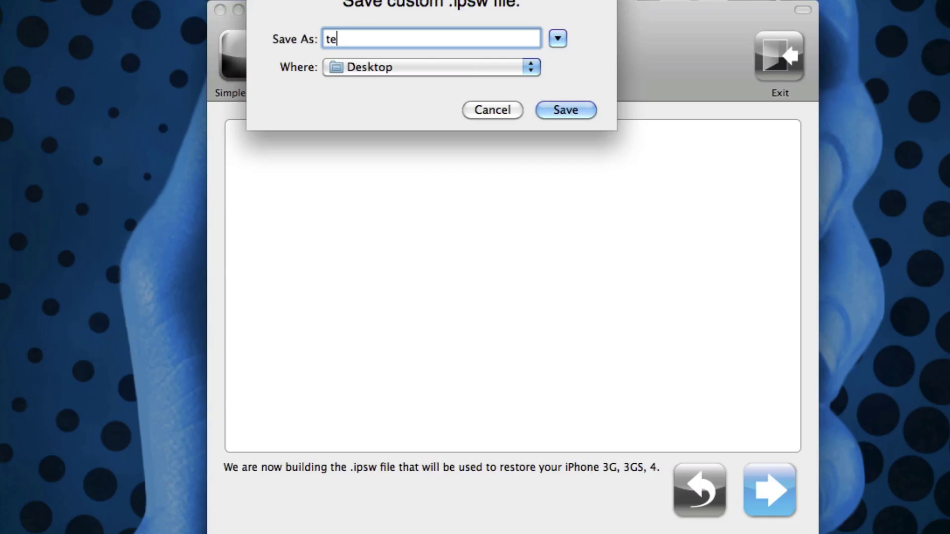
type("t")
left_click(573, 113)
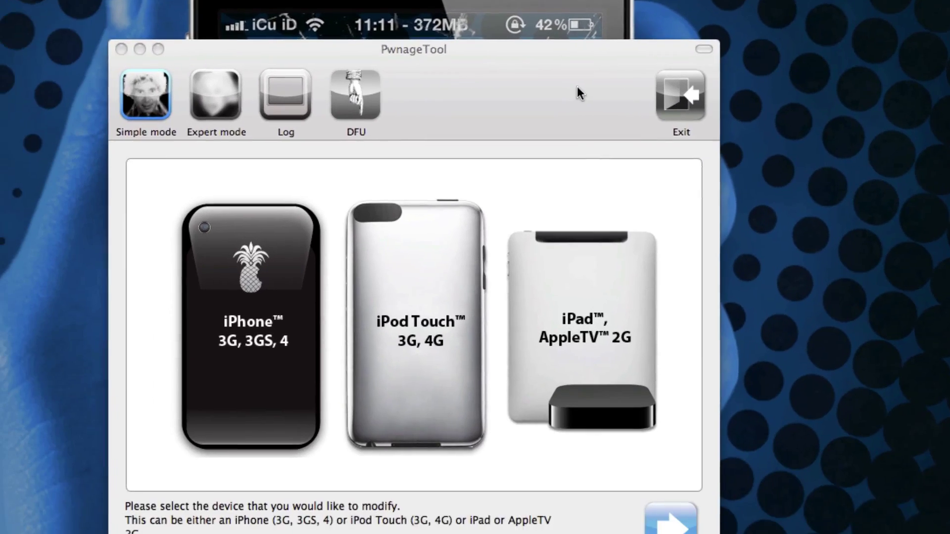
Back in PwnageTool, select iPhone 3G, 3GS, 4 and follow the DFU mode guide
left_click(578, 88)
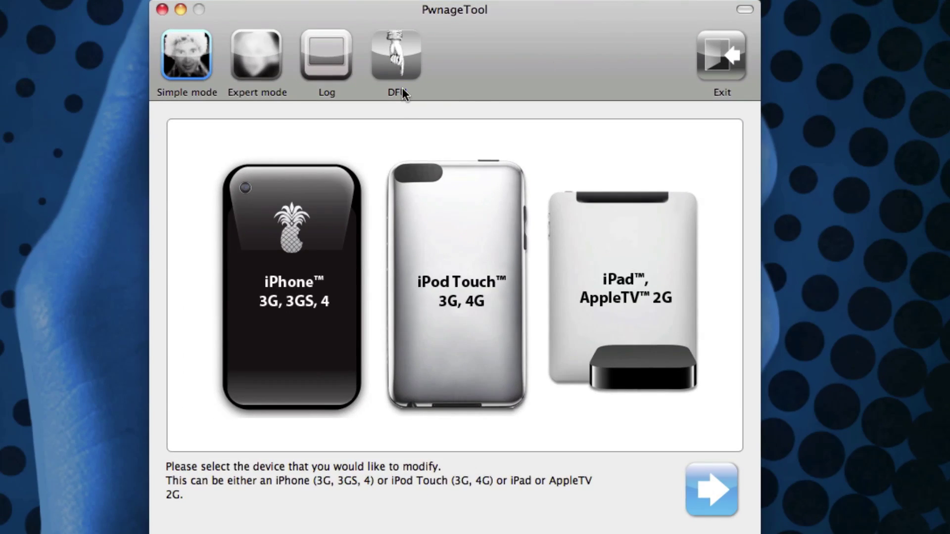
left_click(297, 218)
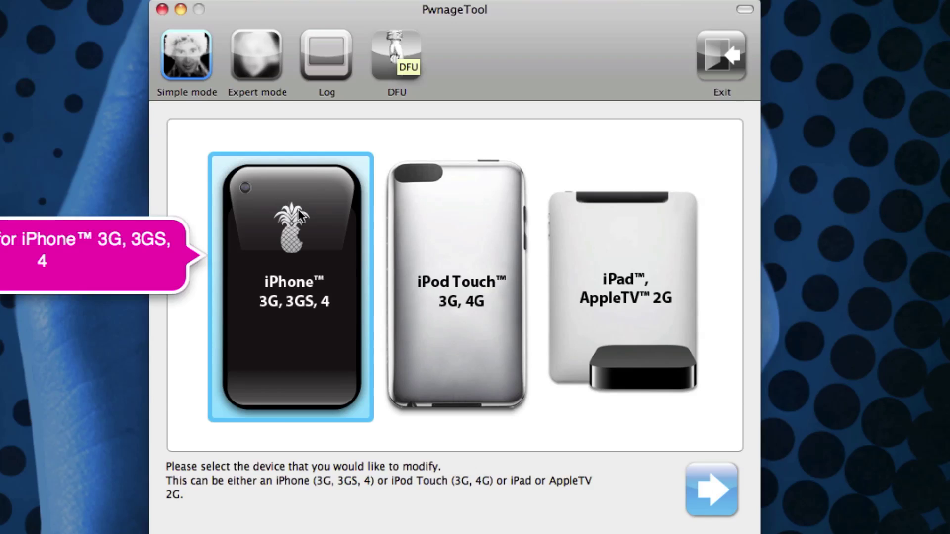
left_click(396, 55)
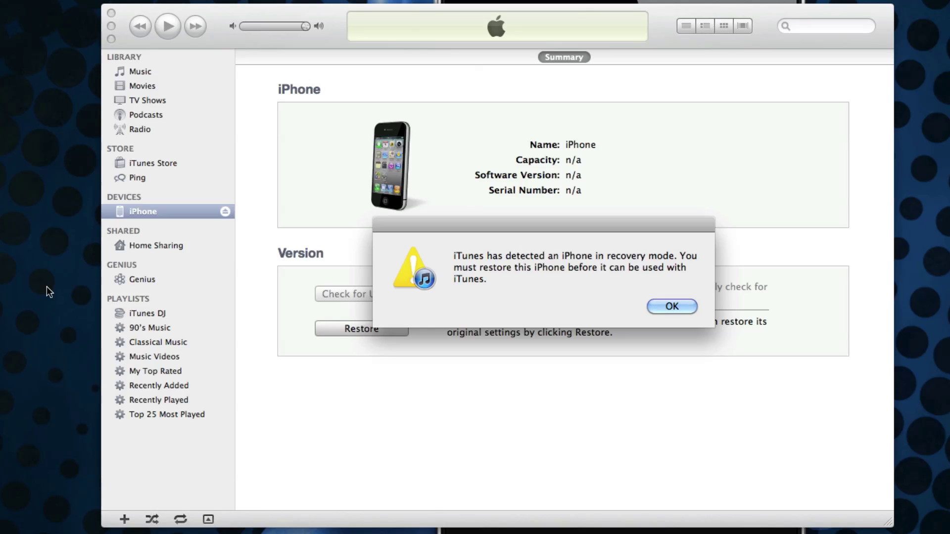
Dismiss both 'iPhone in recovery mode' alerts in iTunes
left_click(669, 305)
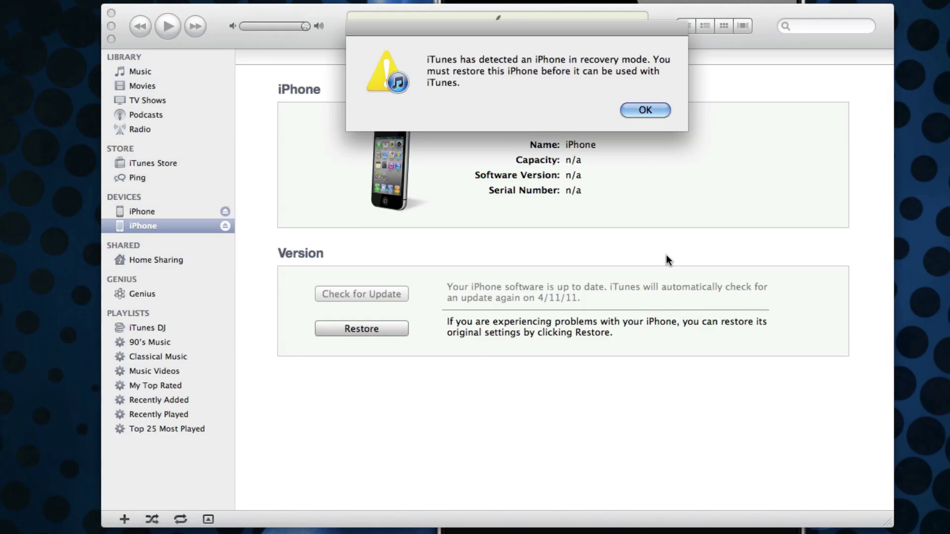
left_click(653, 108)
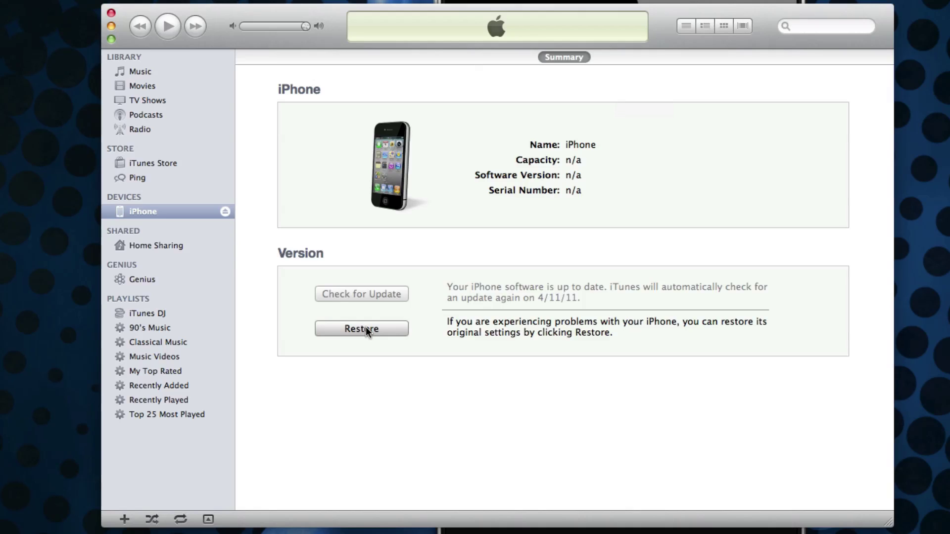
Option-click Restore and choose iPhone3,1_4.3.1_8G4_Custom_Restore.ipsw from the Desktop
key("alt")
left_click(366, 329, "alt")
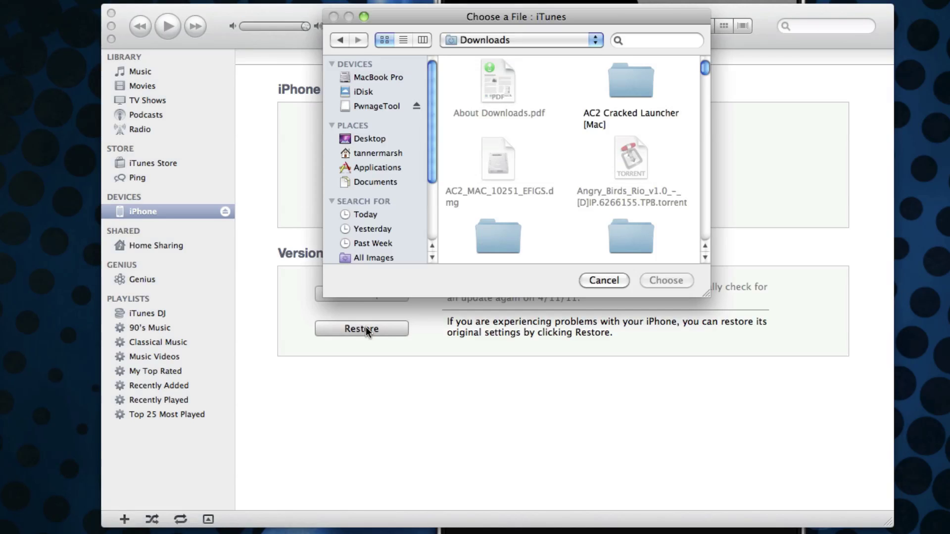
left_click(369, 139)
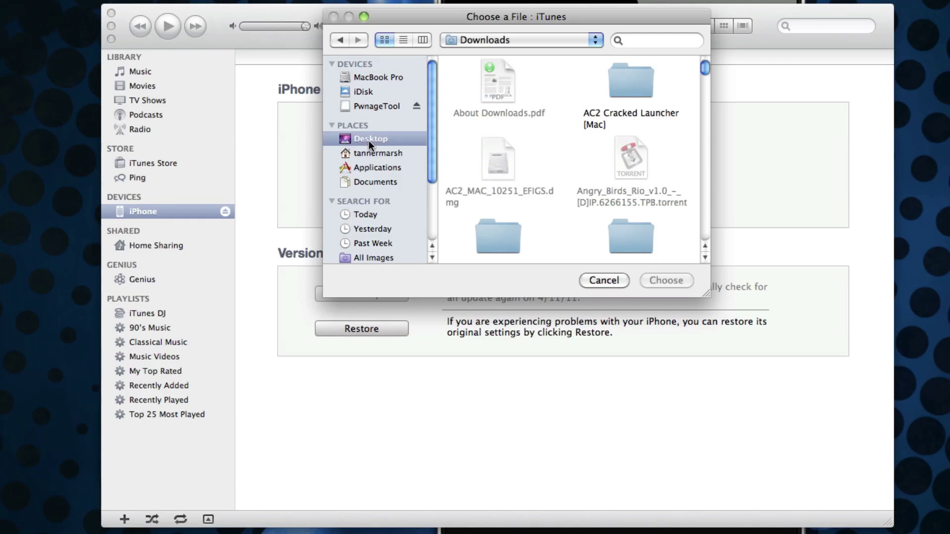
scroll(625, 96, "down", 5)
scroll(625, 96, "down", 3)
scroll(625, 96, "up", 10)
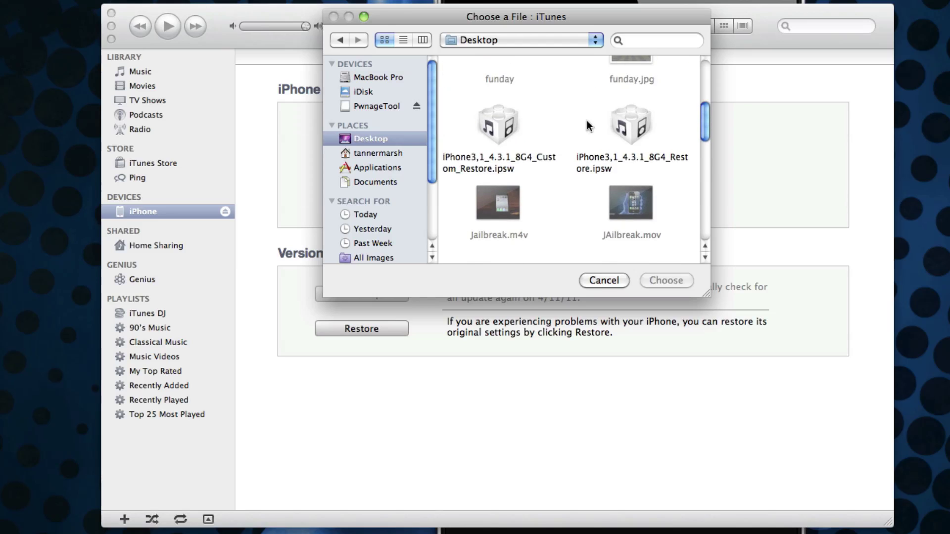
left_click(503, 131)
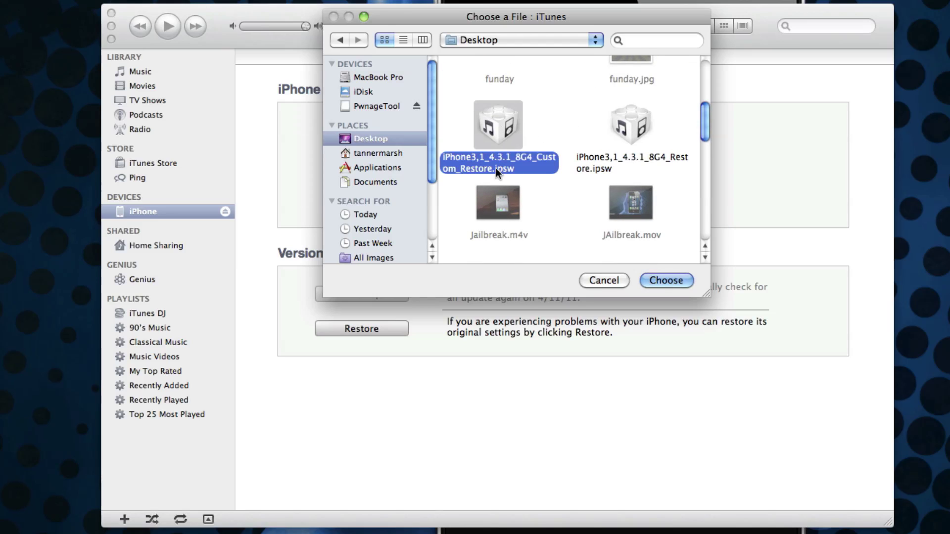
left_click(657, 281)
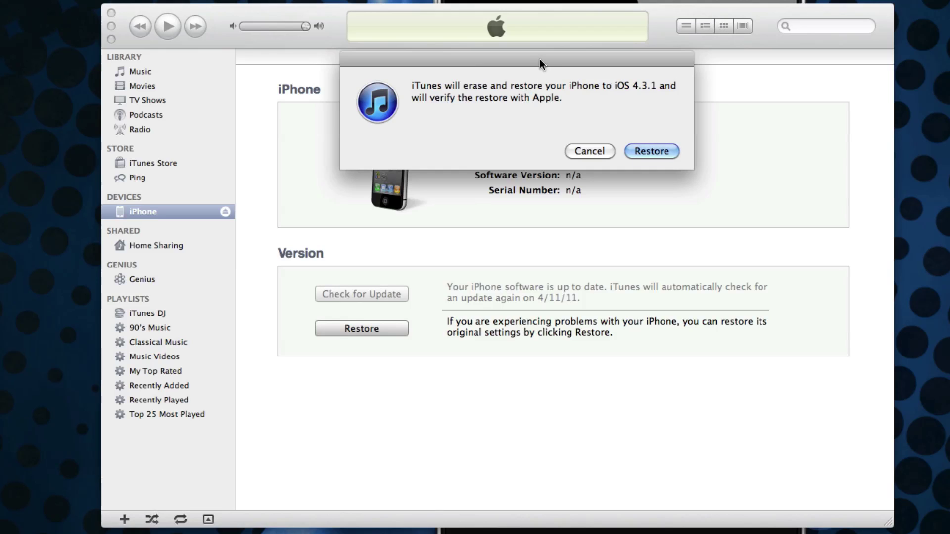
Move the confirmation sheet lower and confirm erasing and restoring to iOS 4.3.1
left_click_drag(540, 59, 541, 173)
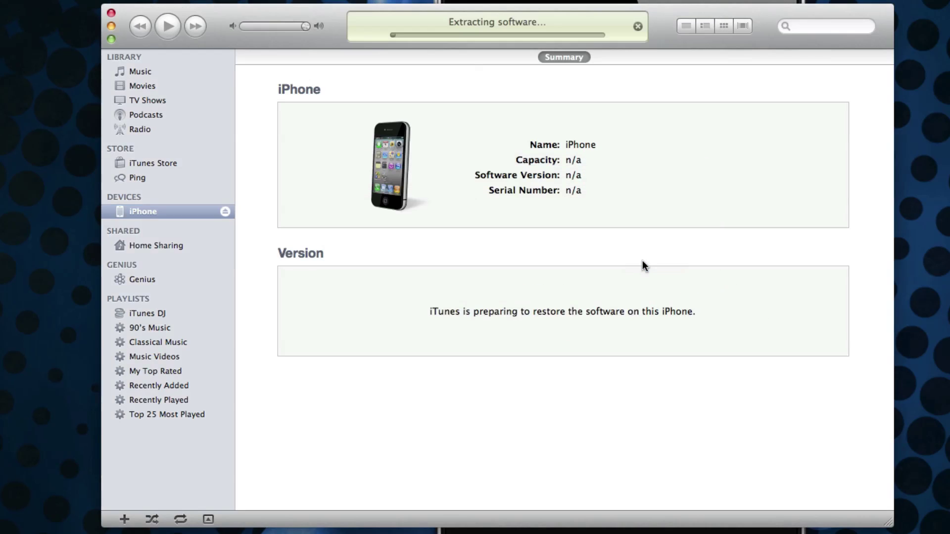
left_click(643, 265)
Let iTunes complete the 4.3.1 custom firmware restore so the iPhone reboots jailbroken with Cydia
left_click(638, 27)
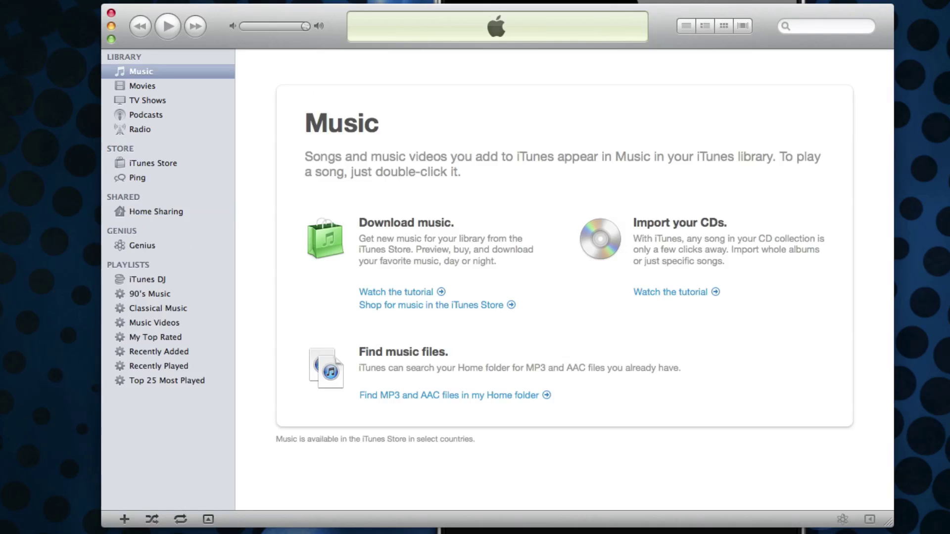